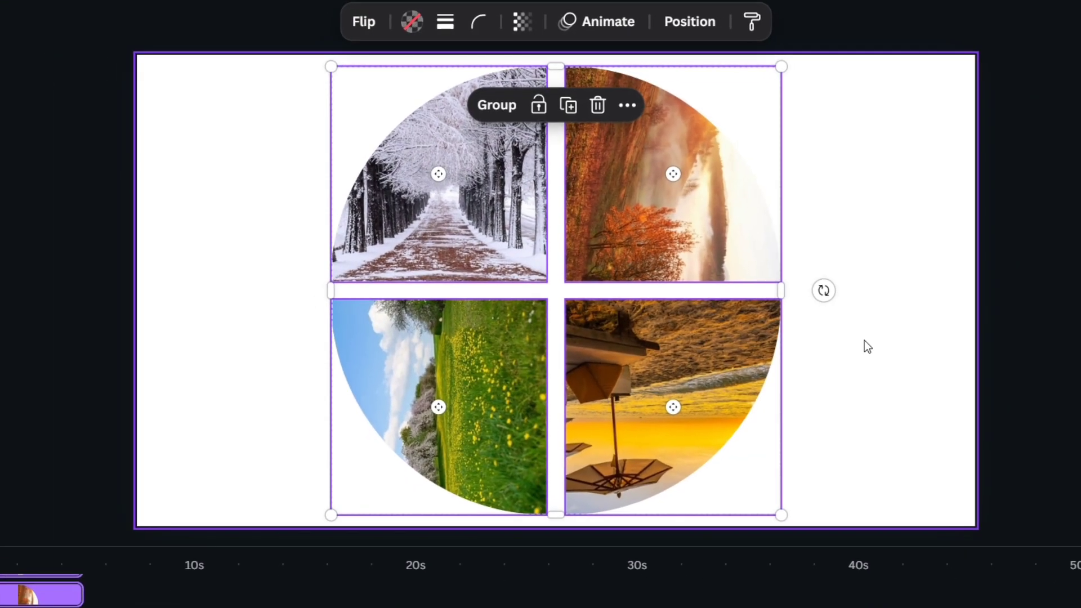
Step: Rotate the four-photo wheel 45°, straighten the autumn photo inside its frame at -135° and reposition it to show the red tree
{"action": "left_click_drag", "start_coordinate": [808, 275], "coordinate": [843, 570]}
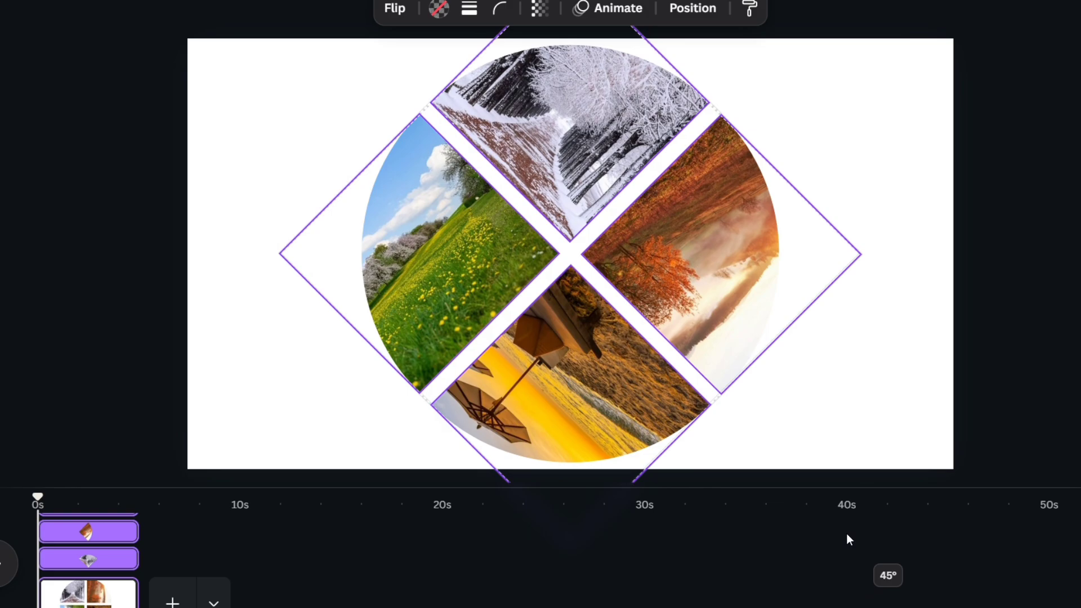
{"action": "left_click", "coordinate": [724, 225]}
{"action": "double_click", "coordinate": [724, 224]}
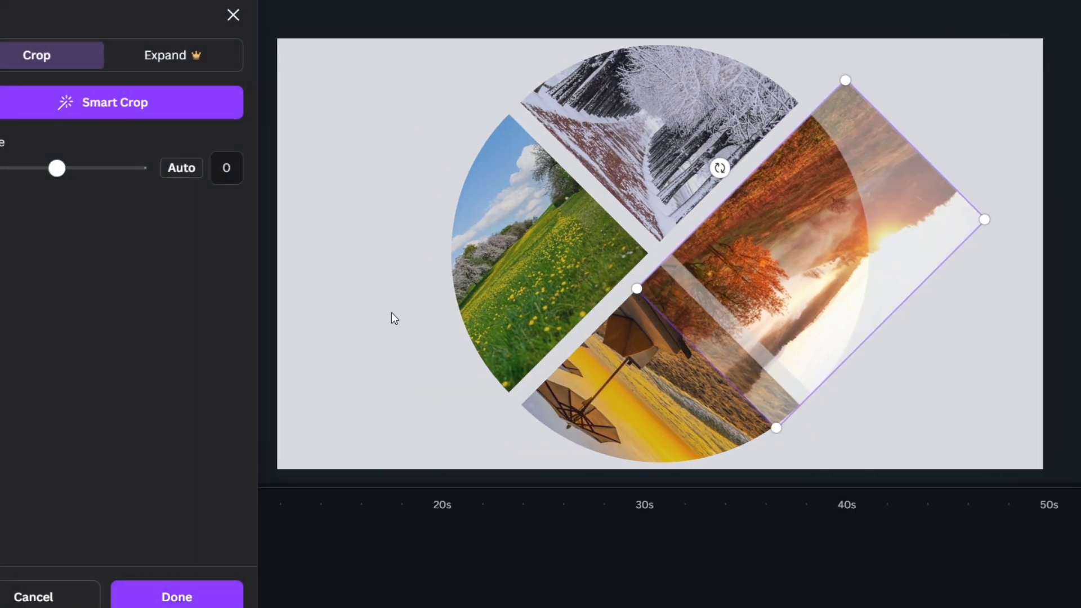
{"action": "left_click_drag", "start_coordinate": [721, 168], "coordinate": [820, 418]}
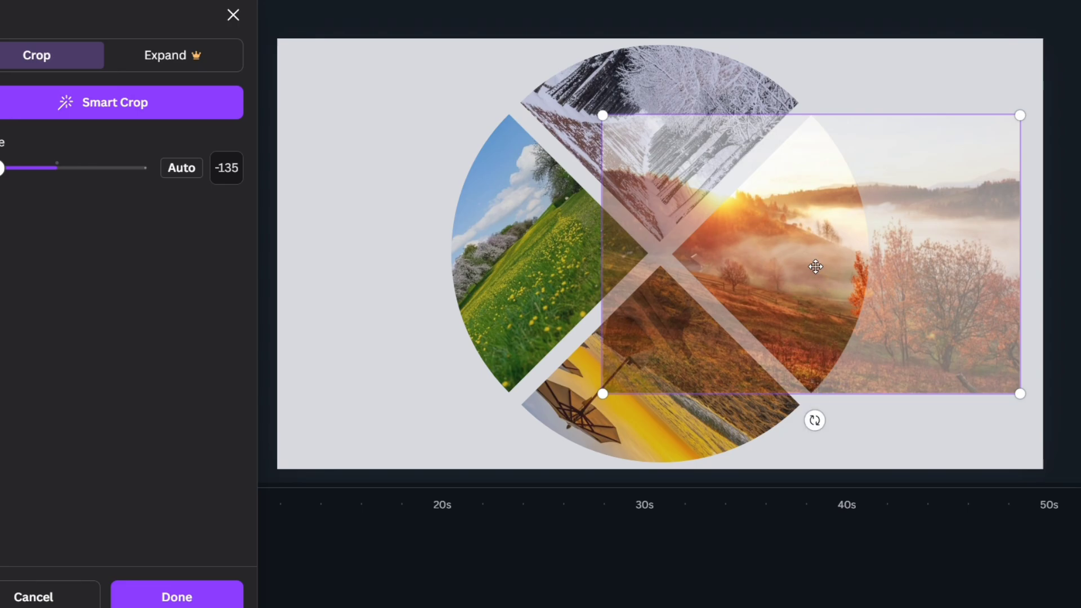
{"action": "left_click_drag", "start_coordinate": [816, 266], "coordinate": [742, 272]}
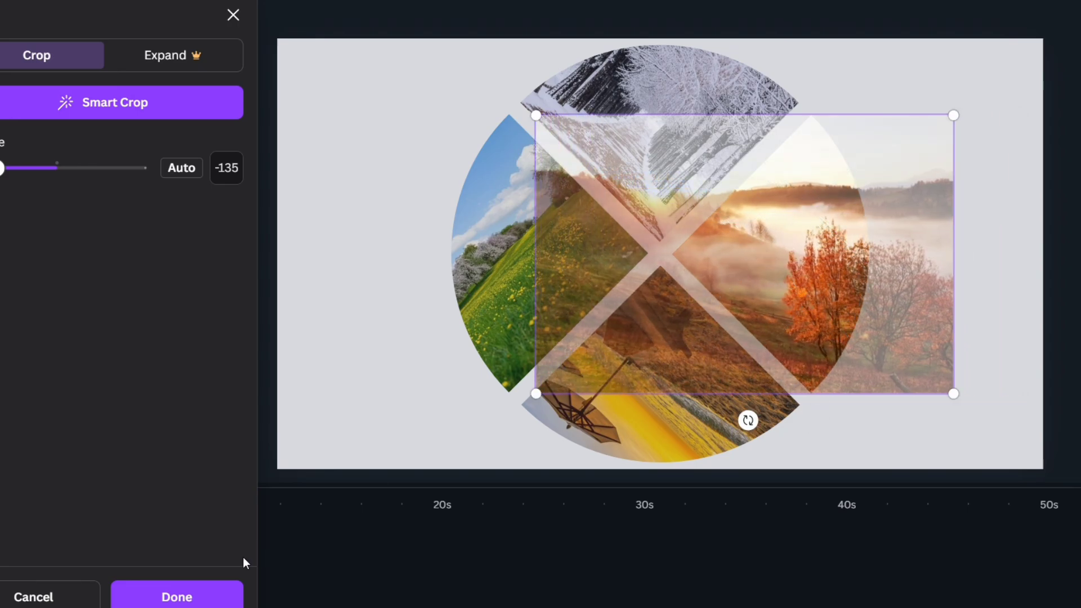
{"action": "left_click", "coordinate": [197, 598]}
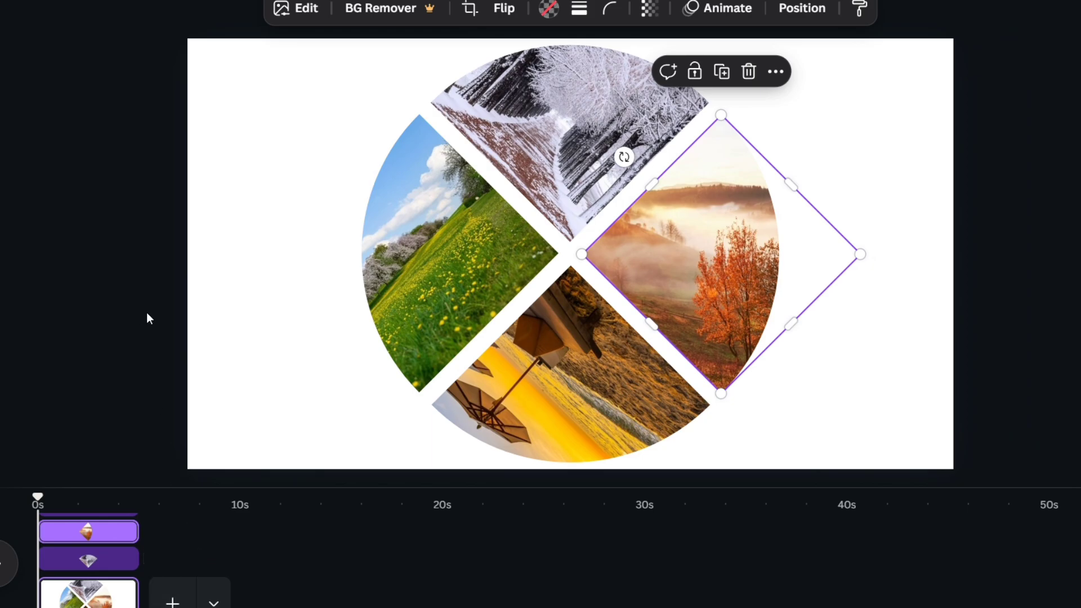
Step: Rotate all four frames another 90°, straighten the snowy path photo inside its frame at -135° and centre the path in it
{"action": "left_click_drag", "start_coordinate": [908, 280], "coordinate": [579, 560]}
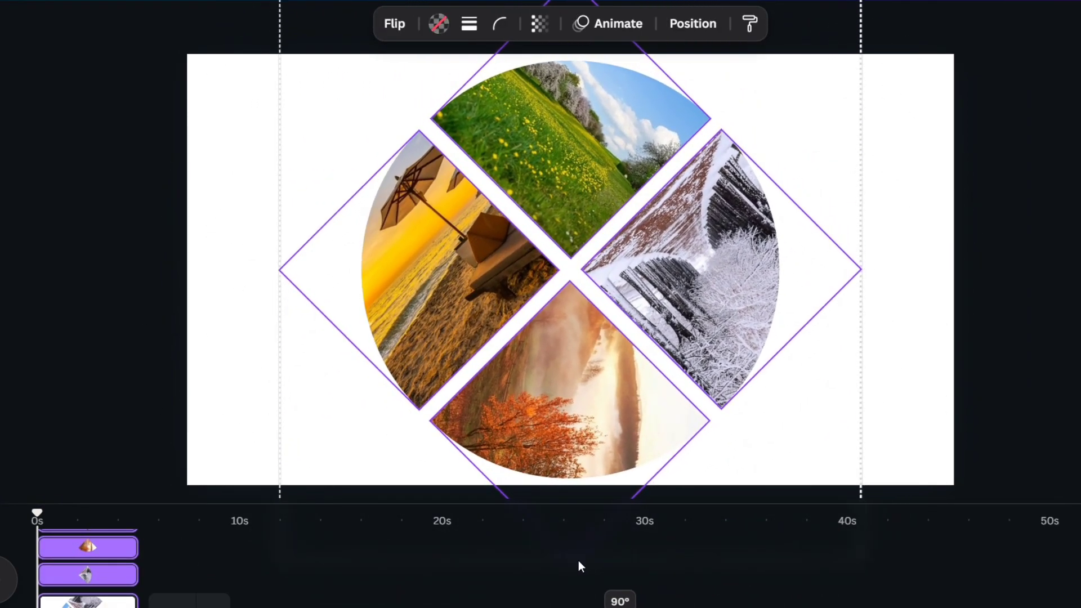
{"action": "left_click", "coordinate": [700, 265]}
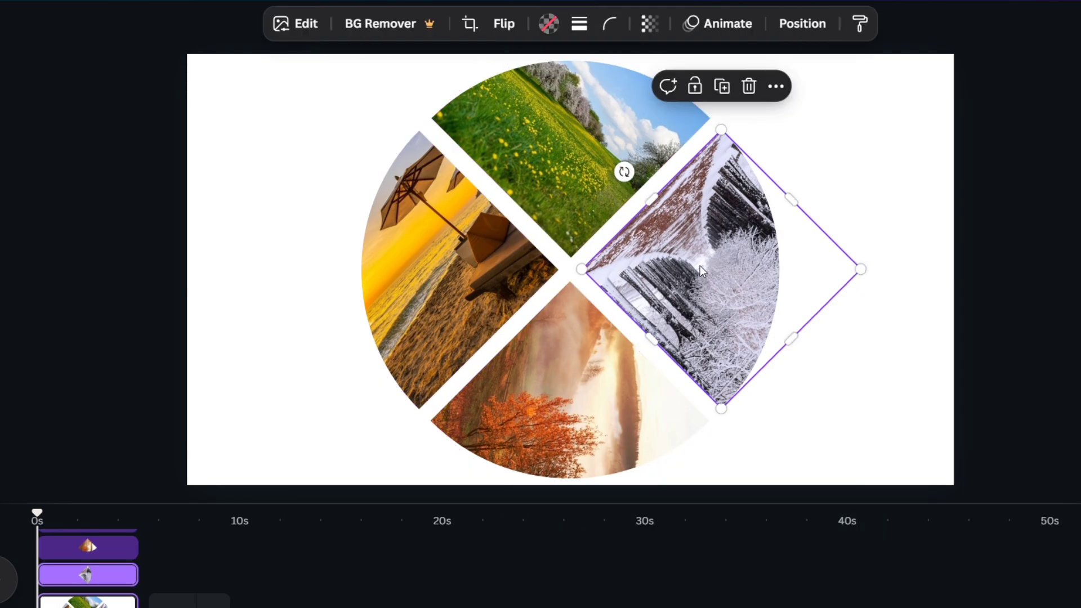
{"action": "double_click", "coordinate": [701, 266]}
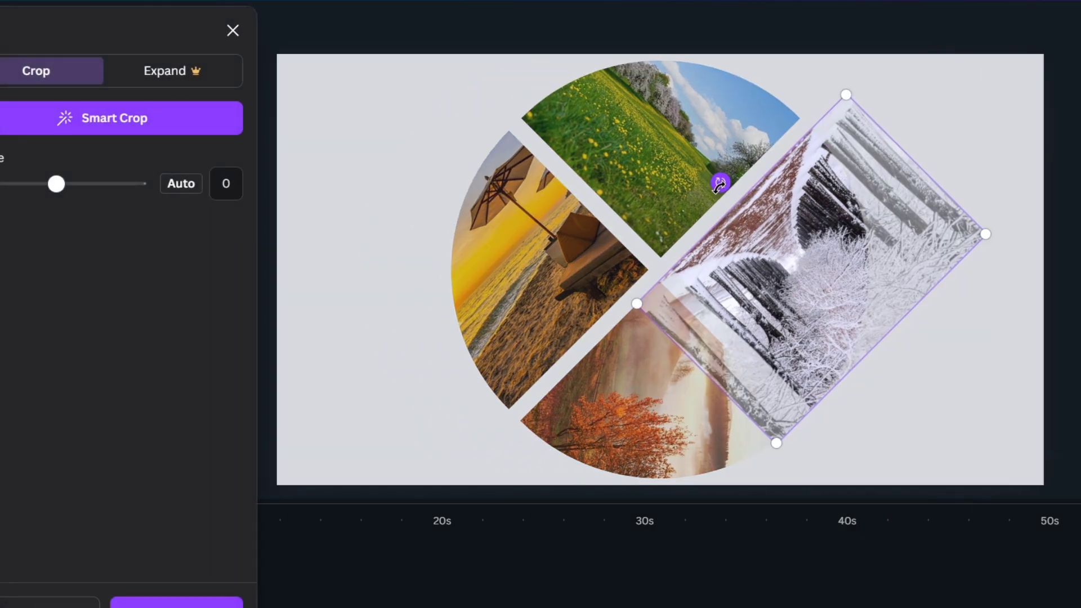
{"action": "left_click_drag", "start_coordinate": [720, 183], "coordinate": [817, 395]}
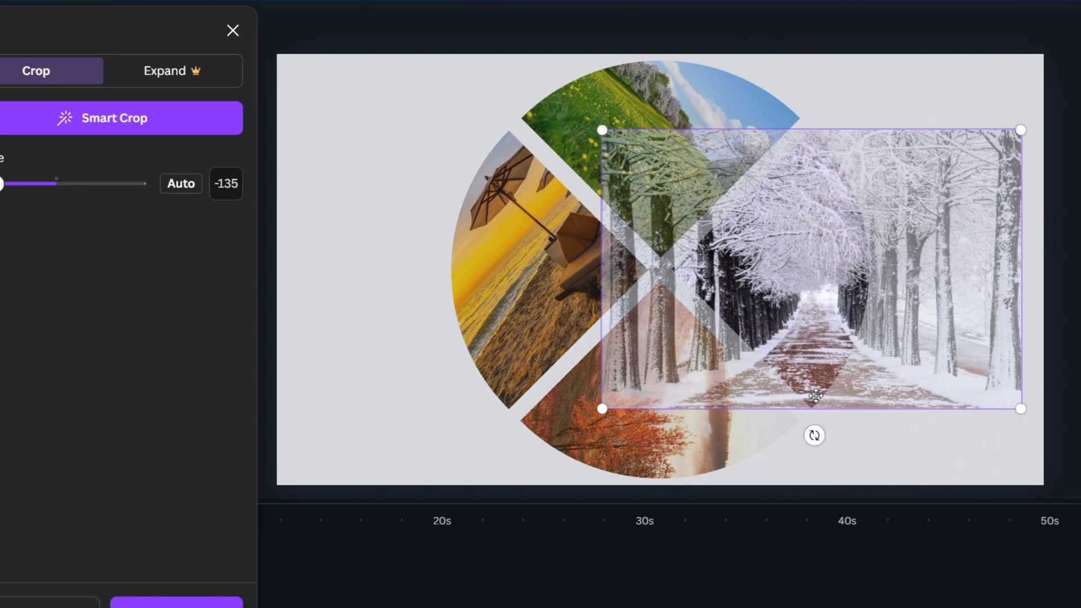
{"action": "left_click_drag", "start_coordinate": [816, 303], "coordinate": [782, 305]}
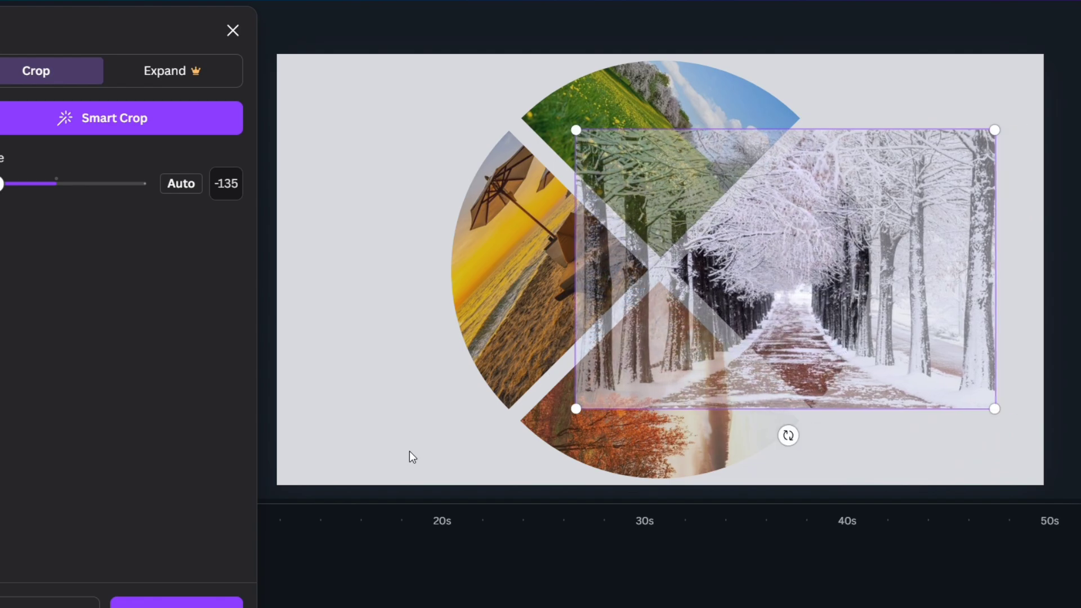
{"action": "left_click", "coordinate": [176, 604]}
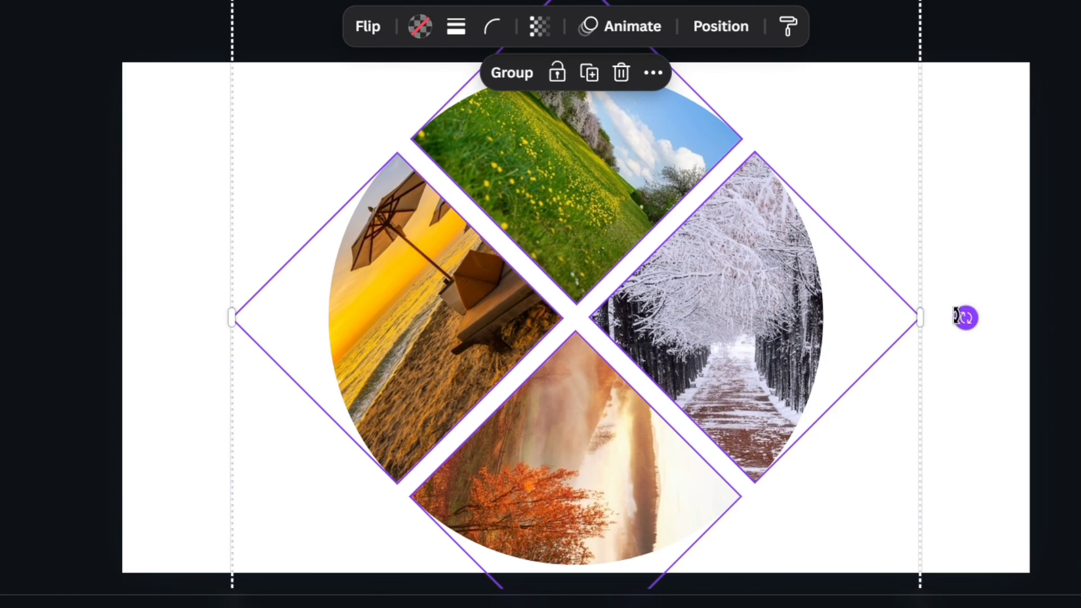
Step: Turn the wheel another quarter turn clockwise, straighten the spring meadow photo at -135° and shift it within its frame
{"action": "left_click_drag", "start_coordinate": [966, 317], "coordinate": [576, 607]}
{"action": "double_click", "coordinate": [782, 285]}
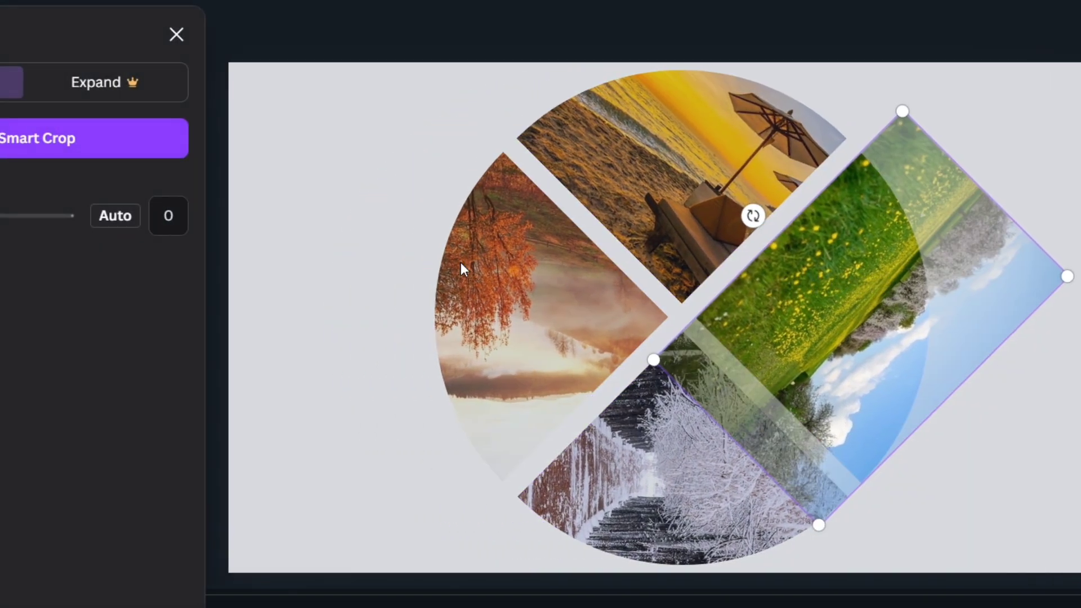
{"action": "left_click_drag", "start_coordinate": [747, 215], "coordinate": [861, 510]}
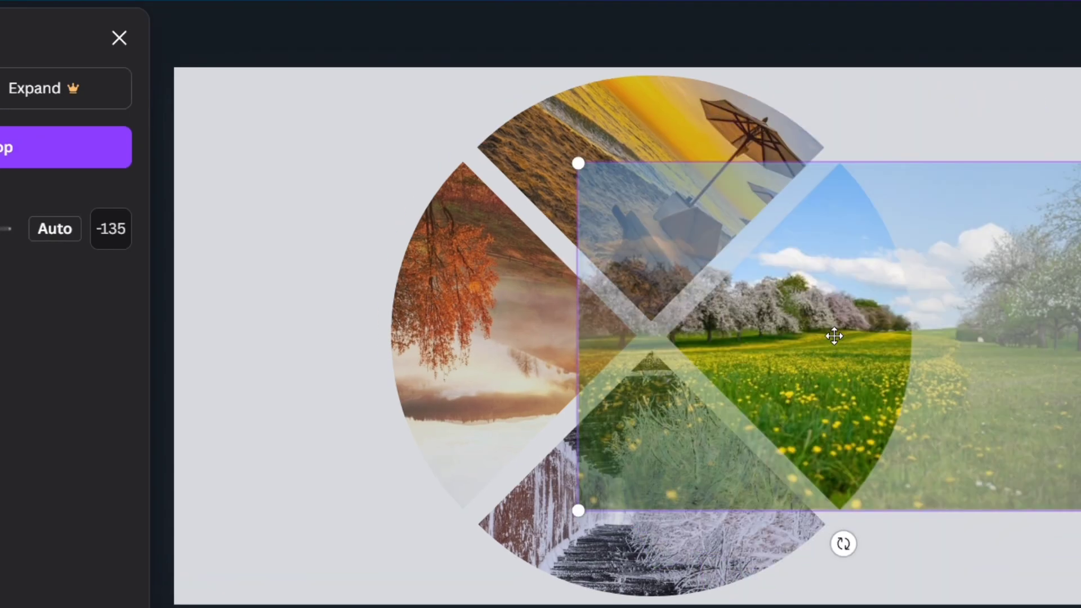
{"action": "left_click_drag", "start_coordinate": [828, 336], "coordinate": [729, 345]}
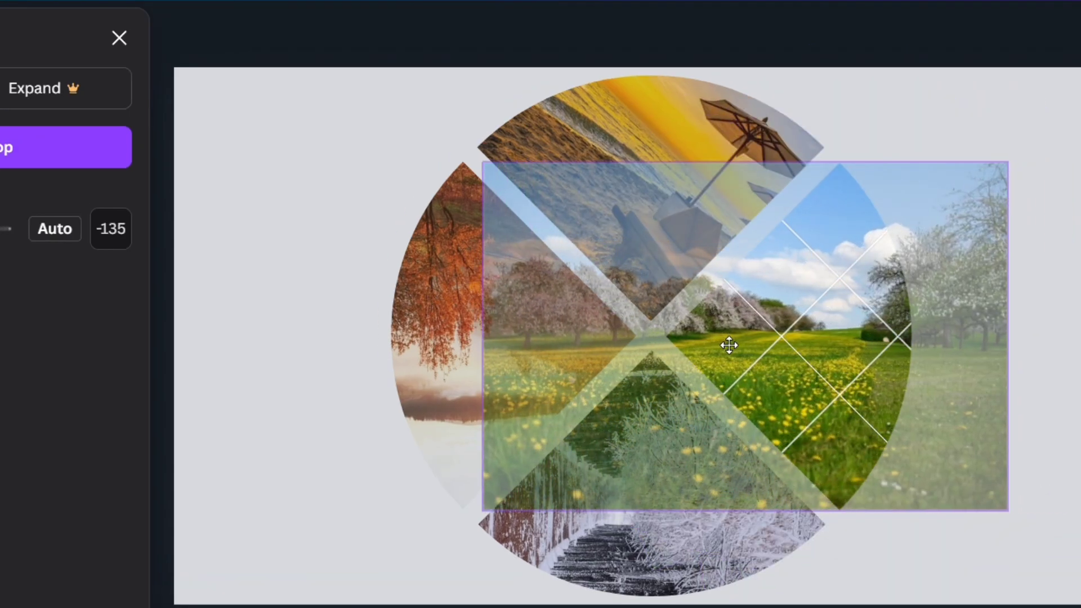
{"action": "left_click", "coordinate": [67, 606]}
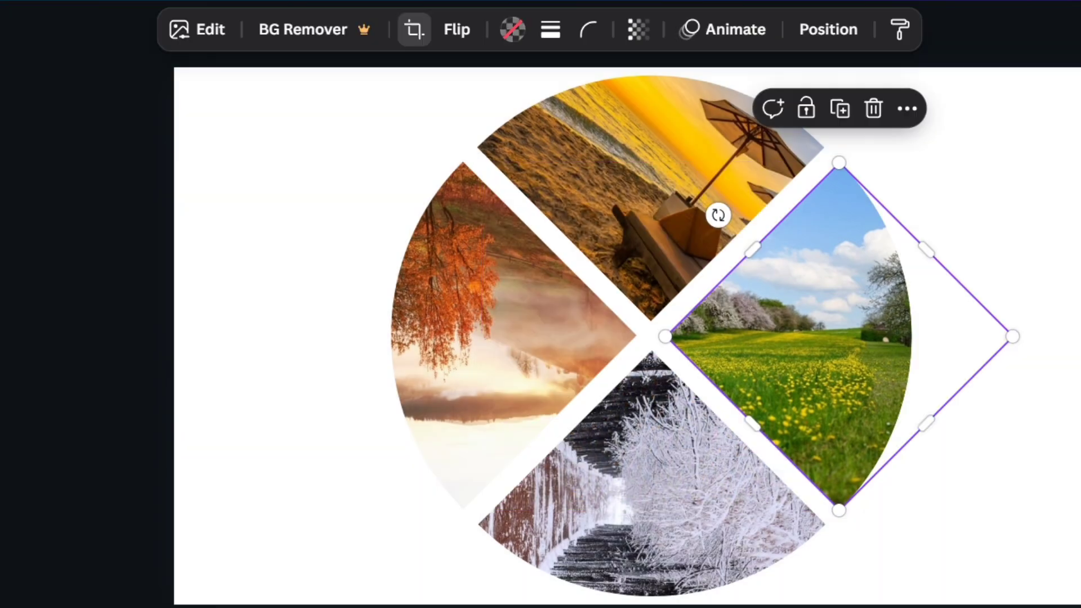
Step: Turn all four frames another quarter turn, straighten the beach sunset photo at -135° and shift it to bring the umbrella into its frame
{"action": "left_click_drag", "start_coordinate": [184, 97], "coordinate": [943, 405]}
{"action": "left_click_drag", "start_coordinate": [919, 304], "coordinate": [553, 562]}
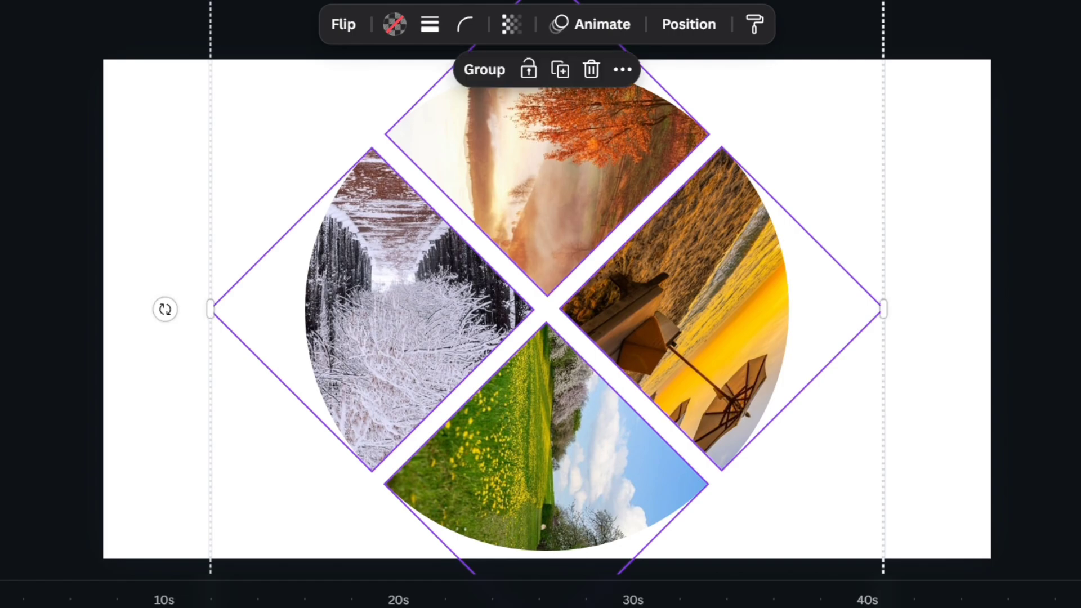
{"action": "left_click", "coordinate": [979, 238]}
{"action": "left_click", "coordinate": [725, 270]}
{"action": "double_click", "coordinate": [725, 271]}
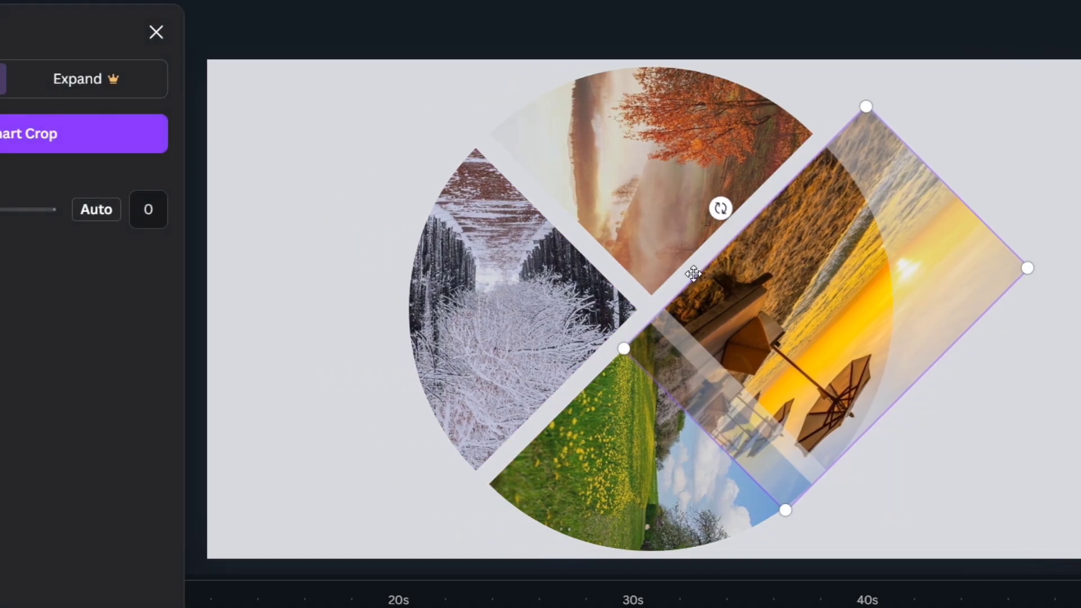
{"action": "left_click_drag", "start_coordinate": [717, 209], "coordinate": [828, 341]}
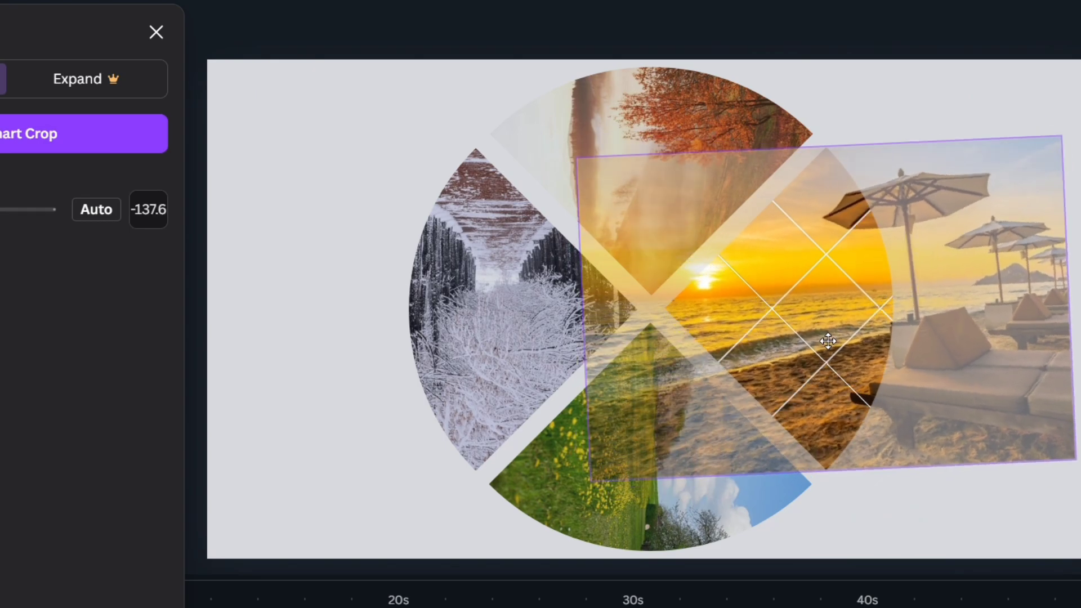
{"action": "left_click_drag", "start_coordinate": [841, 500], "coordinate": [835, 503]}
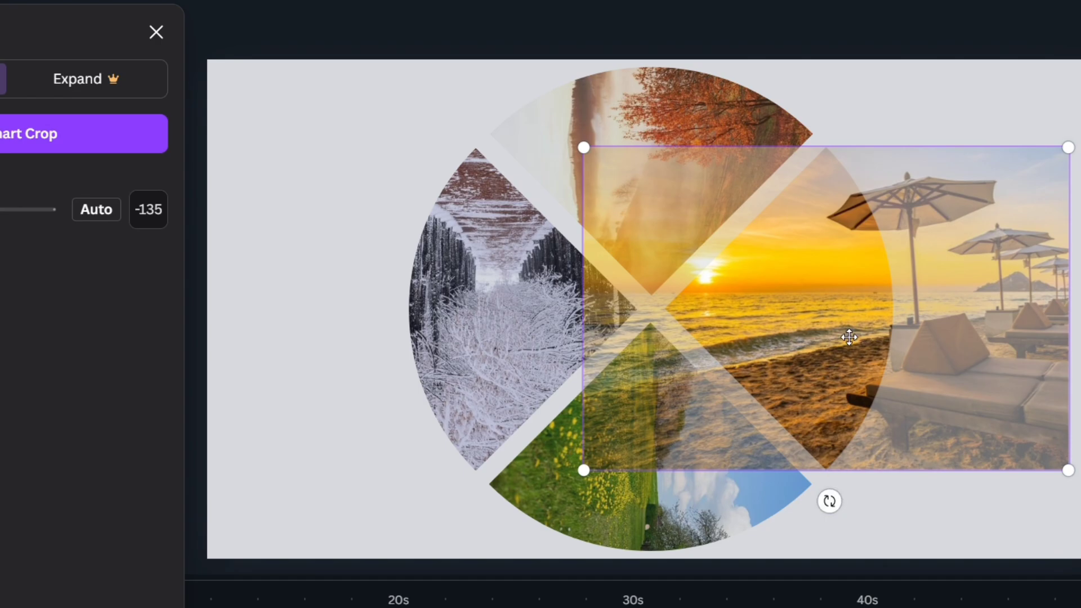
{"action": "left_click_drag", "start_coordinate": [845, 337], "coordinate": [811, 337]}
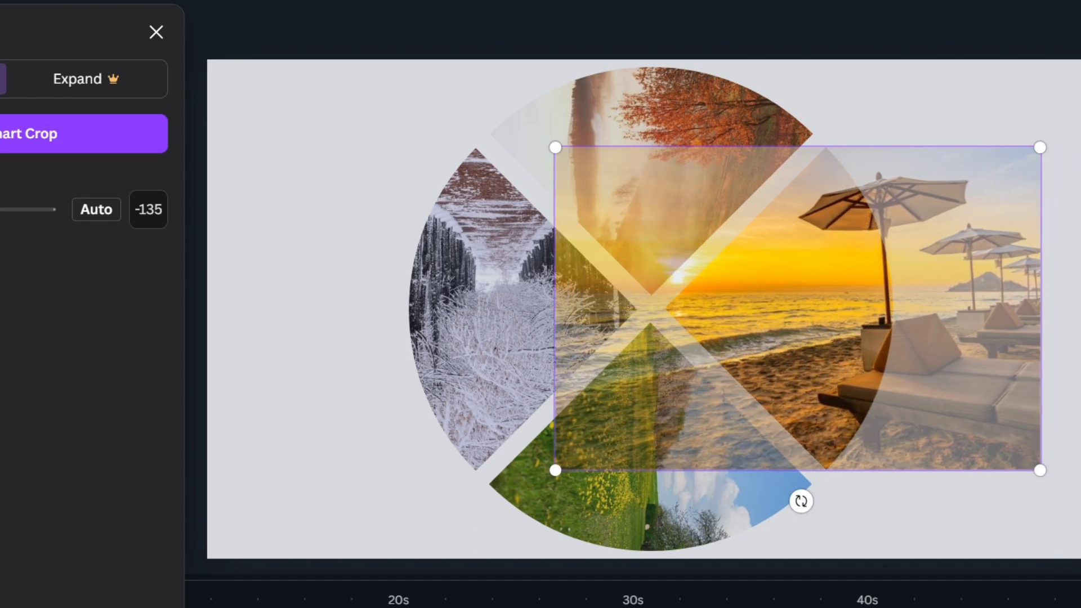
{"action": "key", "text": "Return"}
Step: Rotate the grouped wheel until the autumn segment faces right, enlarge the wheel and place its centre near the page's left edge
{"action": "left_click", "coordinate": [197, 210]}
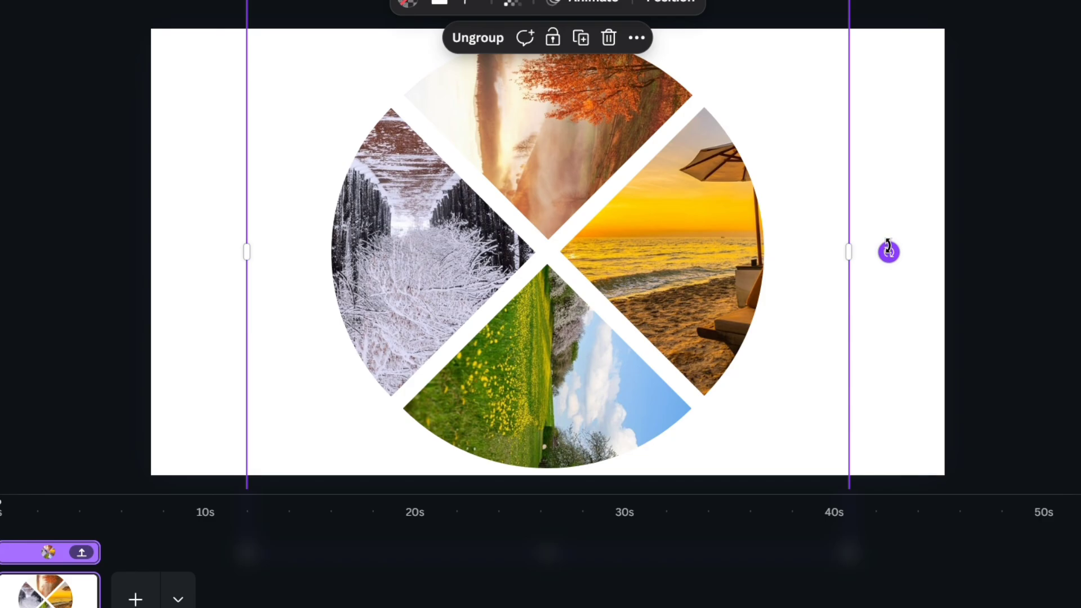
{"action": "left_click_drag", "start_coordinate": [889, 247], "coordinate": [557, 586]}
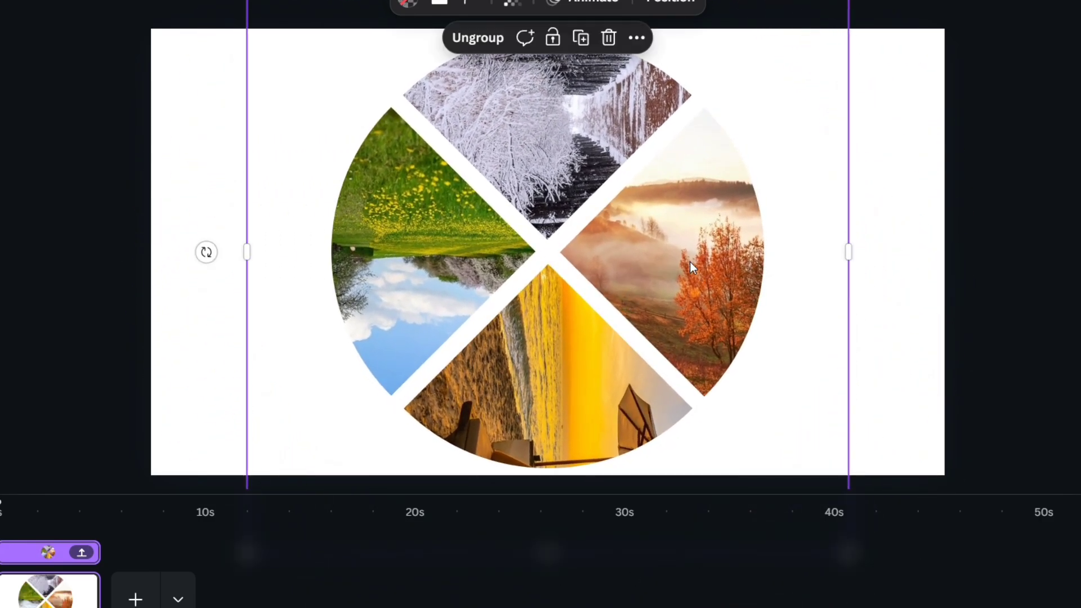
{"action": "left_click_drag", "start_coordinate": [691, 262], "coordinate": [308, 455]}
{"action": "left_click_drag", "start_coordinate": [475, 147], "coordinate": [727, 17]}
{"action": "left_click_drag", "start_coordinate": [522, 241], "coordinate": [334, 241]}
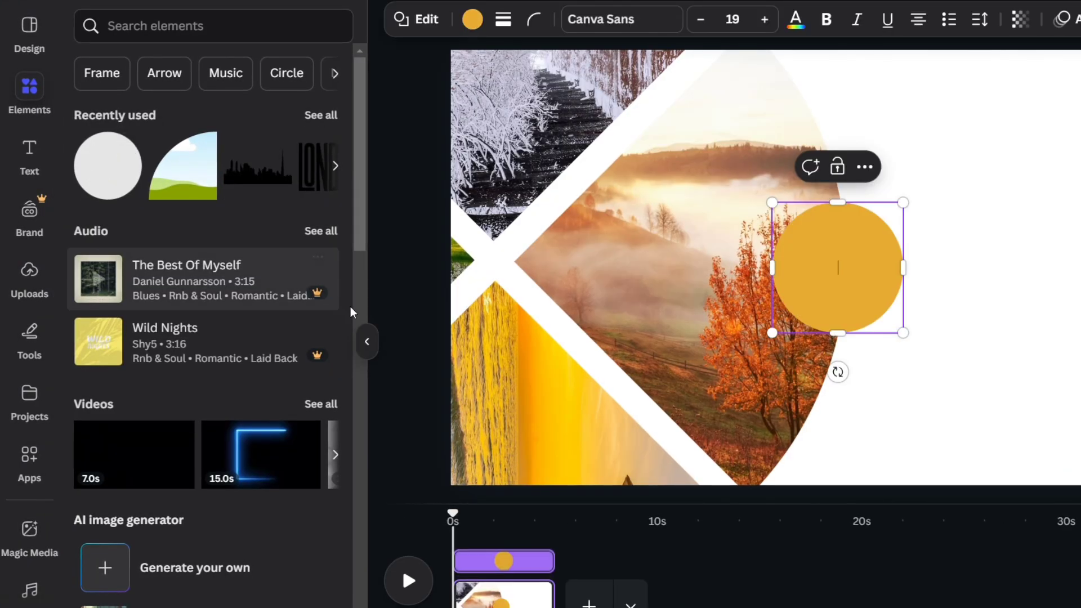
Step: Centre the yellow circle on the middle of the photo wheel and enlarge it to cover the wheel's inner part
{"action": "left_click", "coordinate": [367, 343]}
{"action": "left_click", "coordinate": [269, 248]}
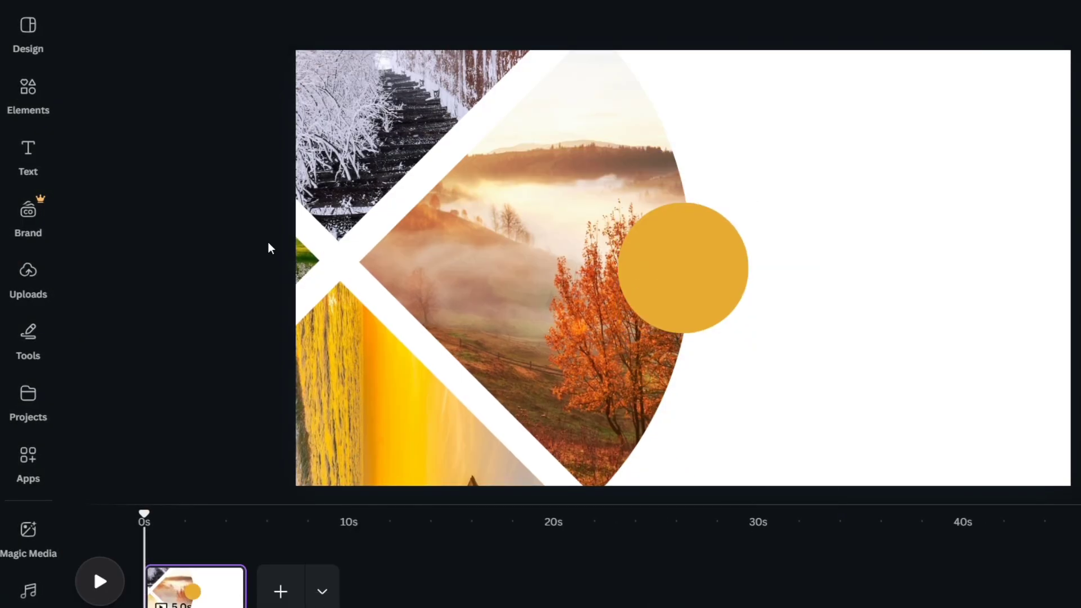
{"action": "left_click_drag", "start_coordinate": [688, 287], "coordinate": [355, 286]}
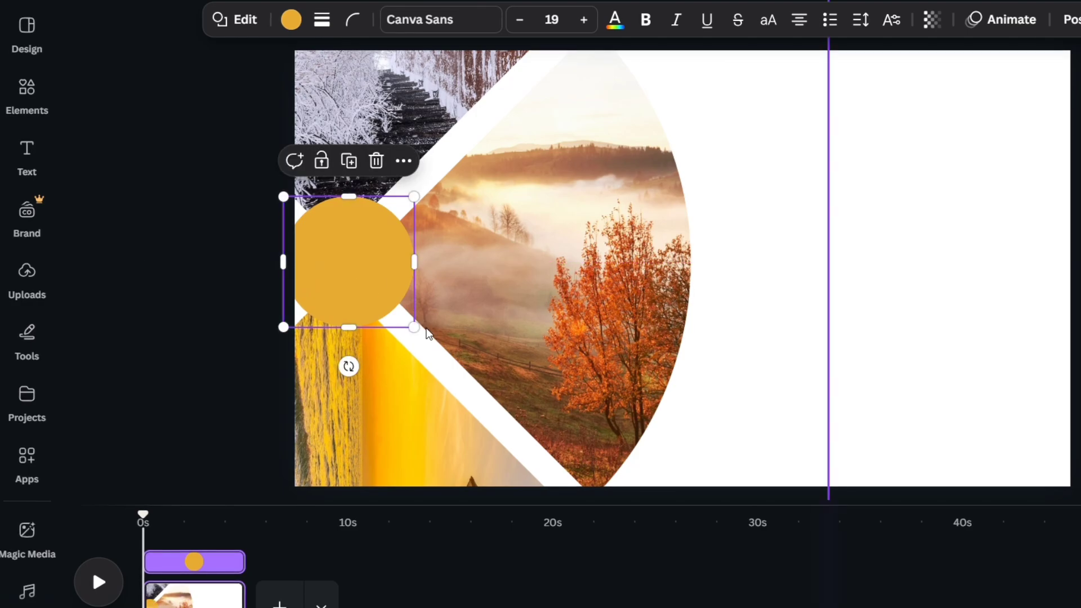
{"action": "left_click_drag", "start_coordinate": [415, 329], "coordinate": [364, 278]}
{"action": "left_click_drag", "start_coordinate": [458, 386], "coordinate": [530, 445]}
{"action": "left_click_drag", "start_coordinate": [405, 299], "coordinate": [374, 269]}
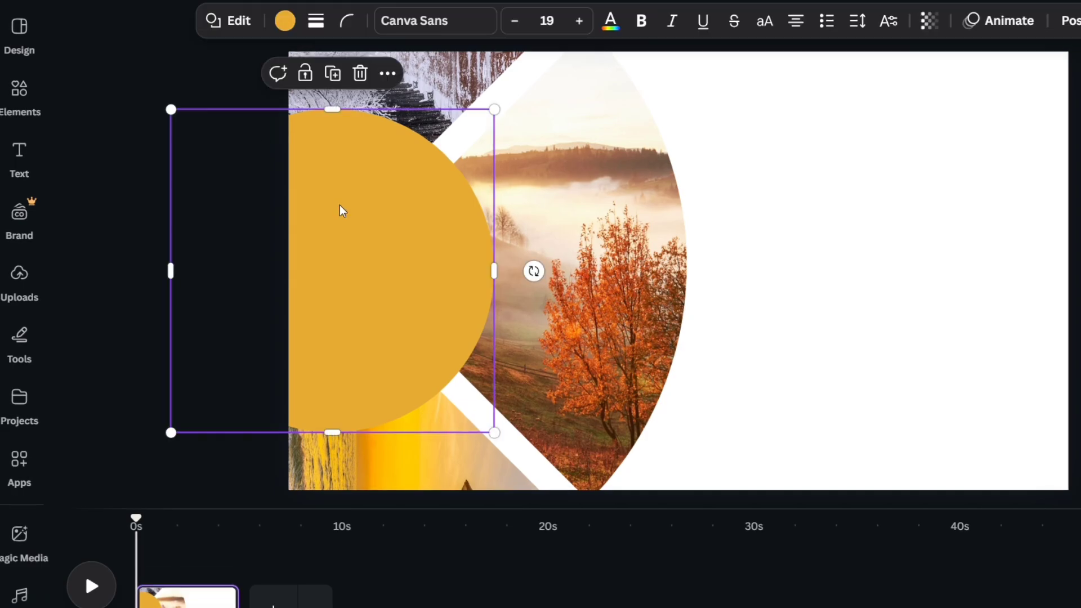
Step: Recolour the central circle with the reddish brown from the autumn photo's colours
{"action": "left_click", "coordinate": [283, 22]}
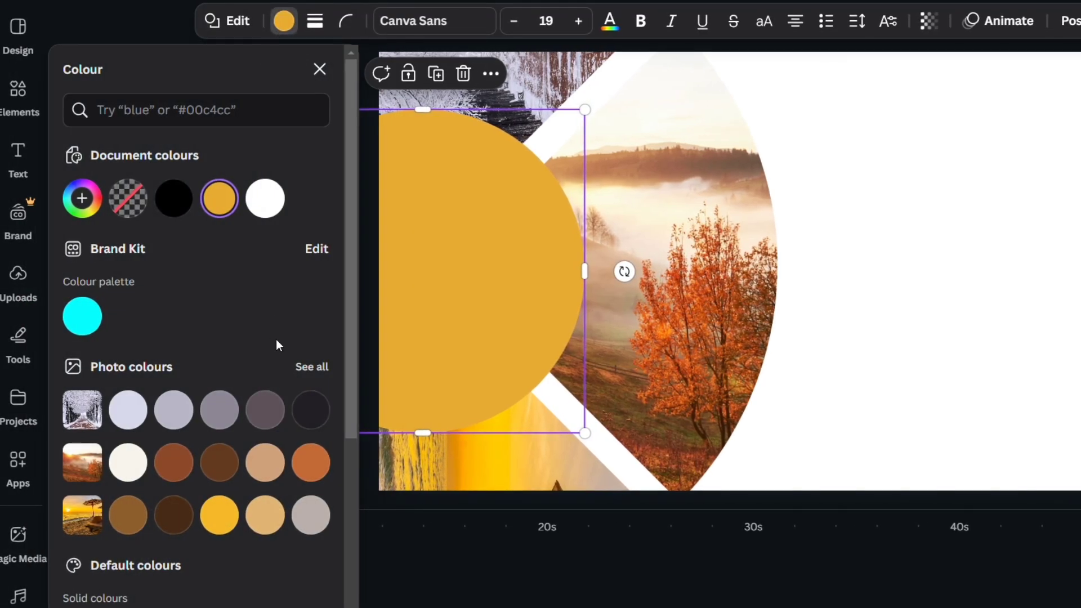
{"action": "left_click", "coordinate": [312, 368]}
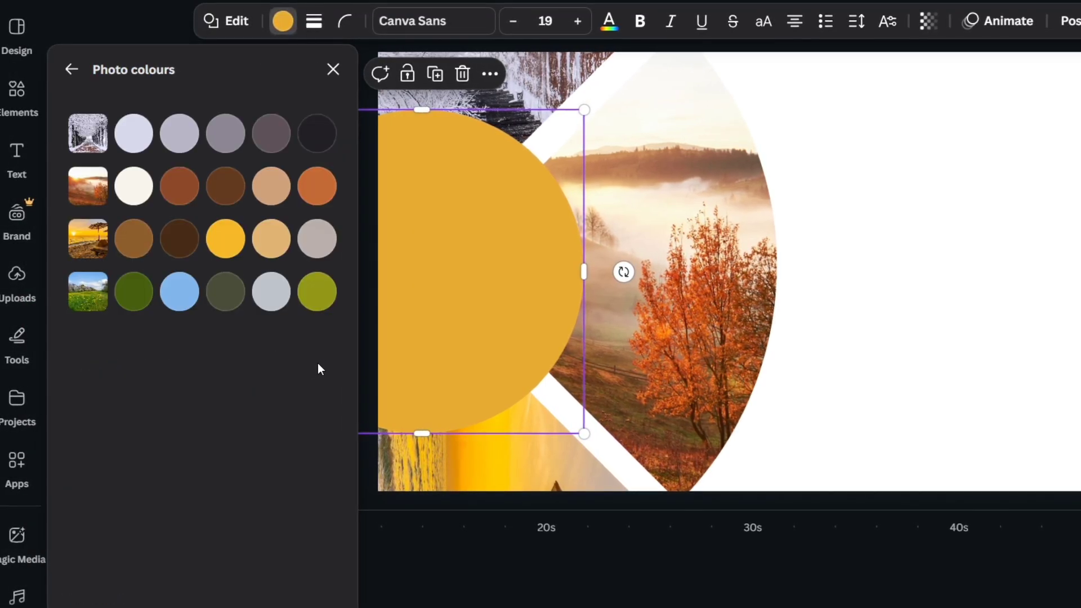
{"action": "left_click", "coordinate": [179, 187]}
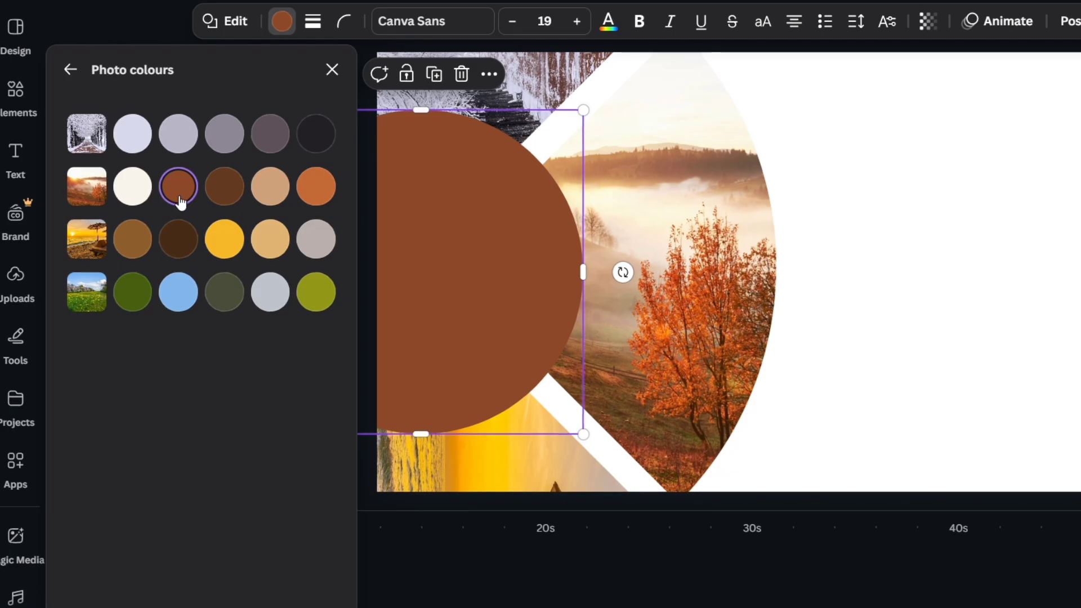
Step: Set the page background to the same reddish brown as the central circle
{"action": "left_click", "coordinate": [1026, 100]}
{"action": "left_click", "coordinate": [554, 22]}
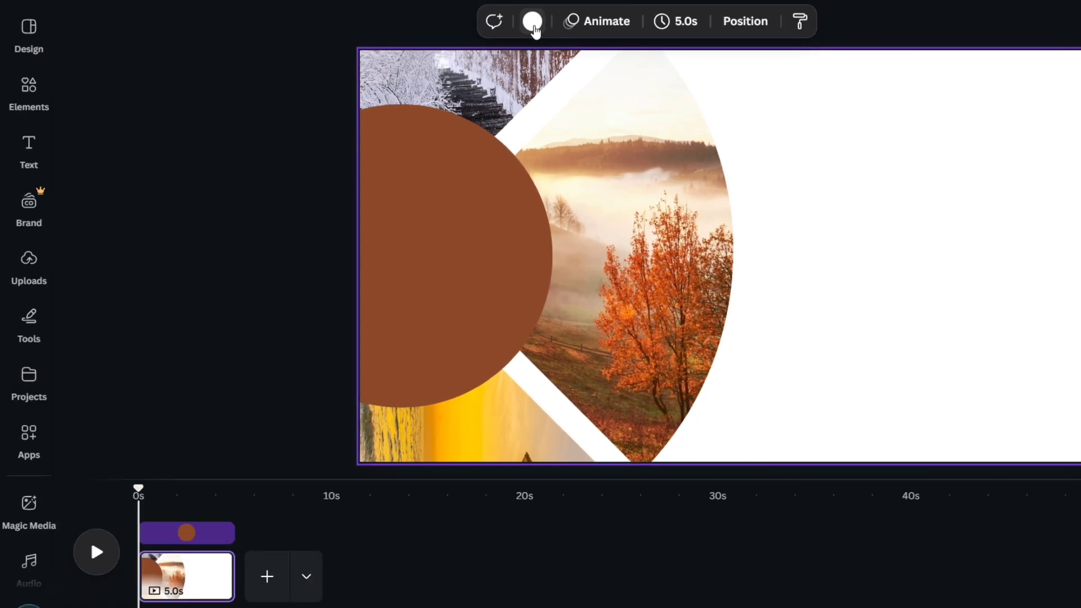
{"action": "left_click", "coordinate": [533, 22]}
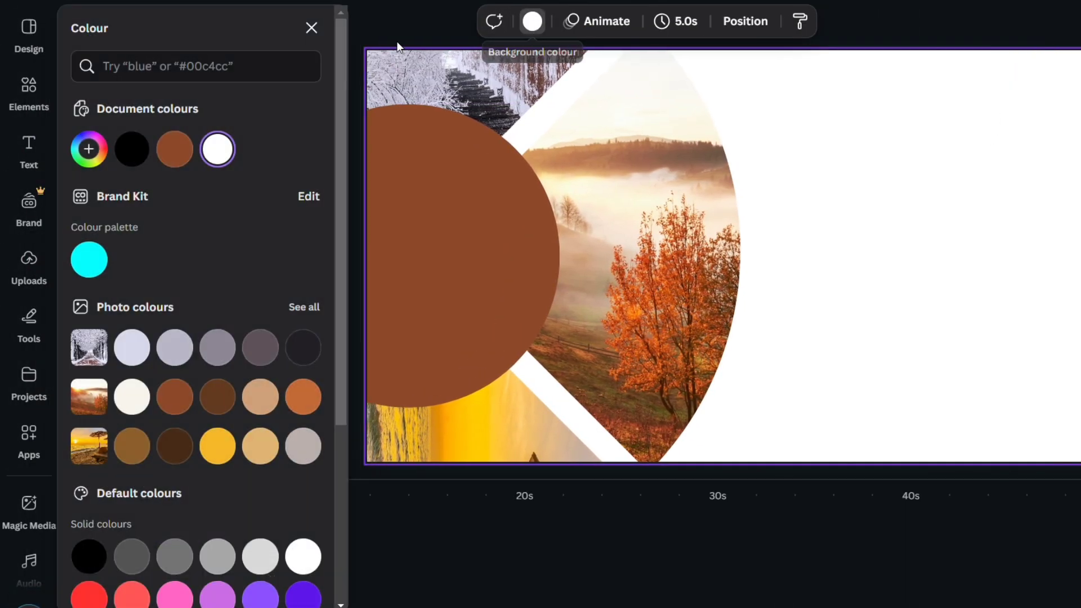
{"action": "left_click", "coordinate": [176, 150]}
{"action": "left_click", "coordinate": [310, 29]}
{"action": "left_click", "coordinate": [140, 137]}
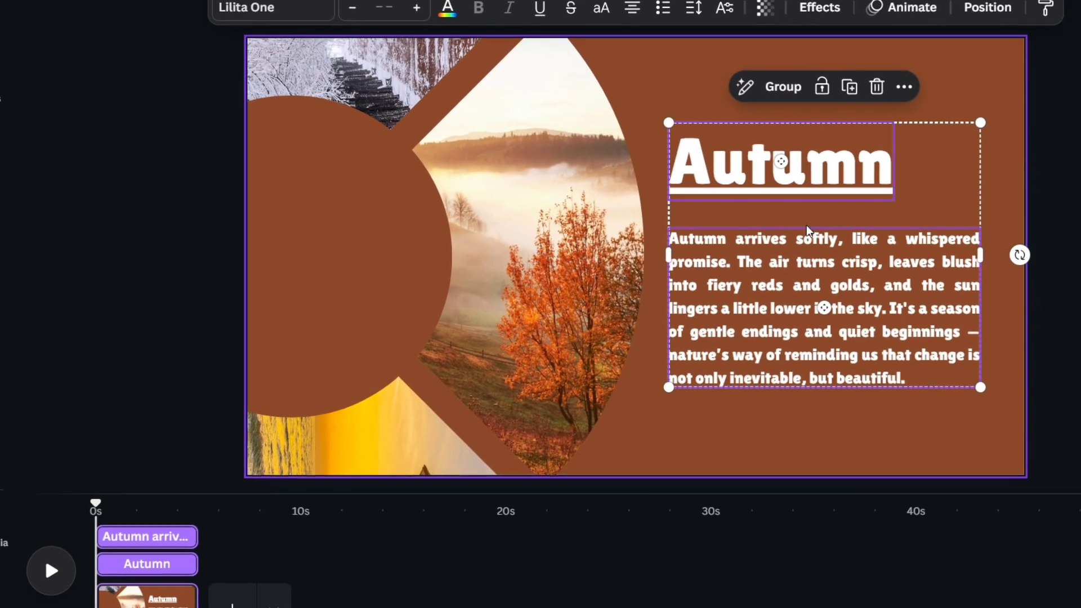
Step: Duplicate the Autumn page and rotate the photo wheel on the copy a quarter turn to bring the snowy path segment beside the text
{"action": "left_click", "coordinate": [1078, 221]}
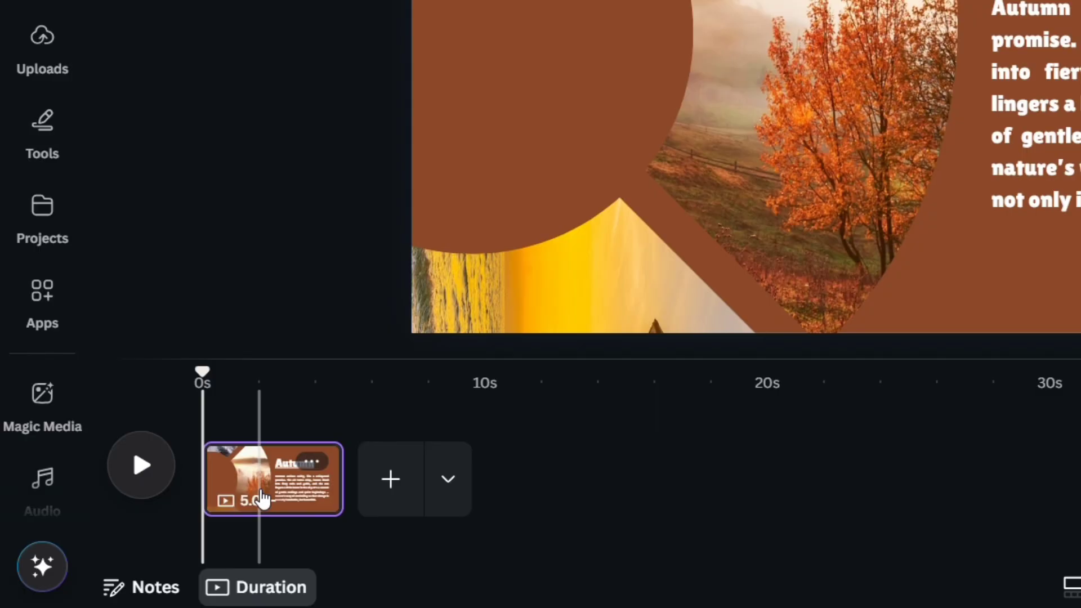
{"action": "key", "text": "ctrl+d"}
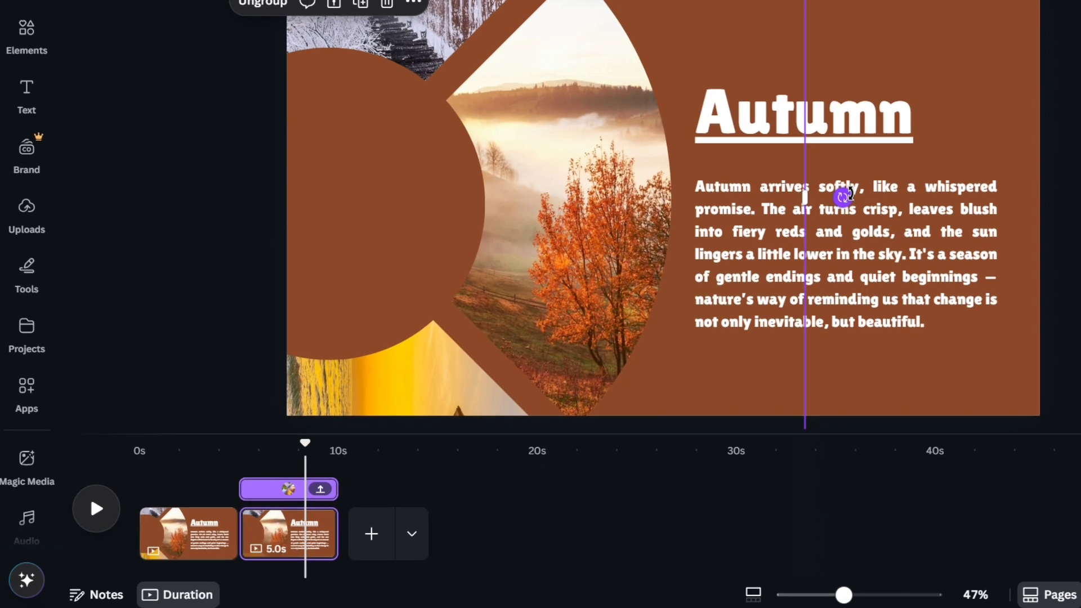
{"action": "left_click_drag", "start_coordinate": [842, 198], "coordinate": [371, 599]}
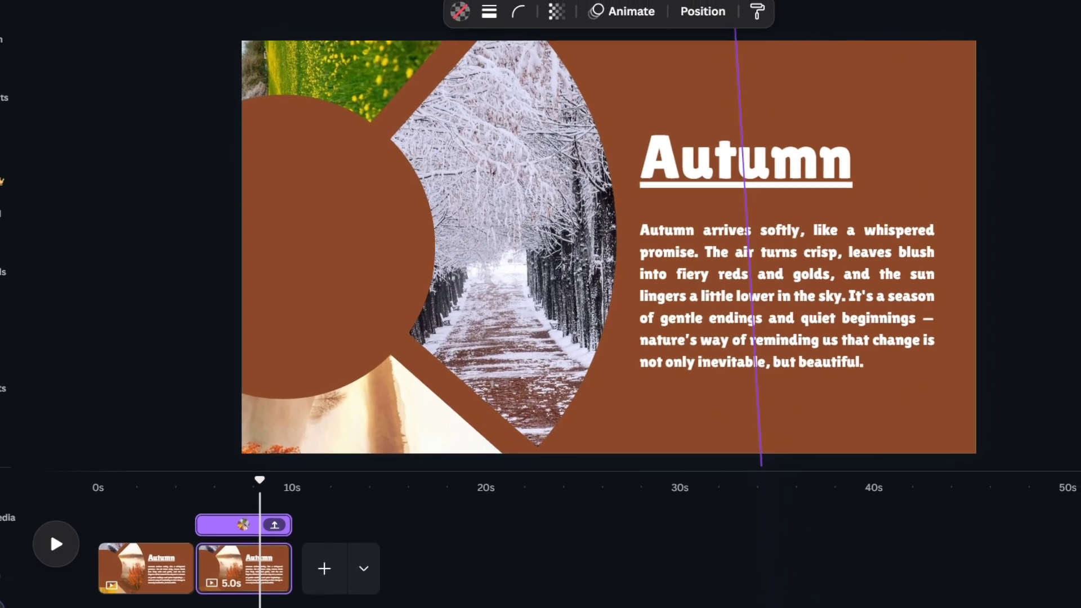
Step: Recolour the central circle and page background with the near-black from the snowy path photo, and swap in the Winter title and paragraph
{"action": "left_click", "coordinate": [319, 265]}
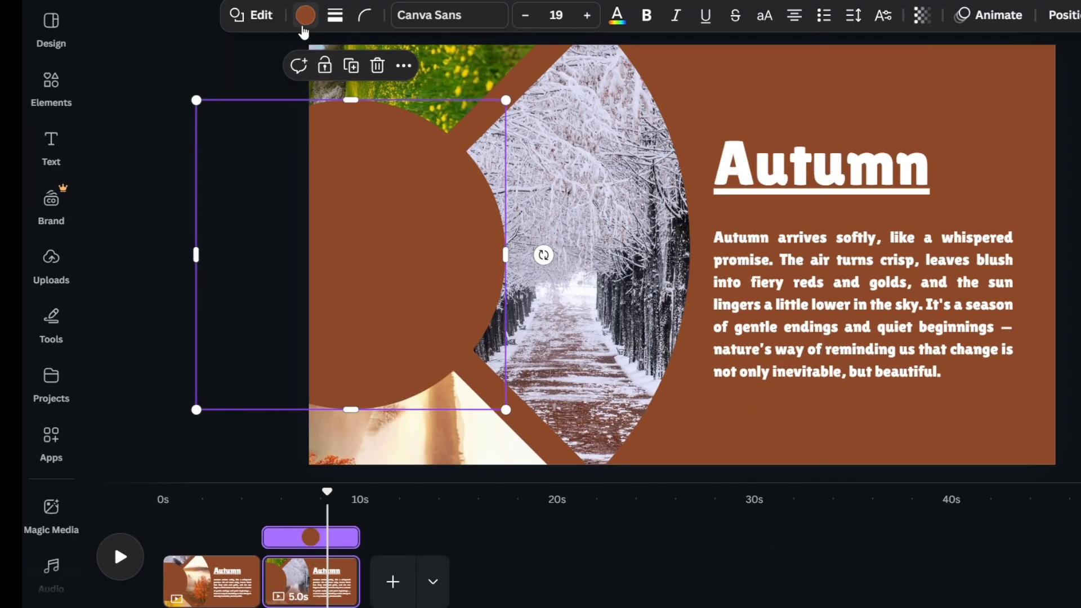
{"action": "left_click", "coordinate": [303, 26]}
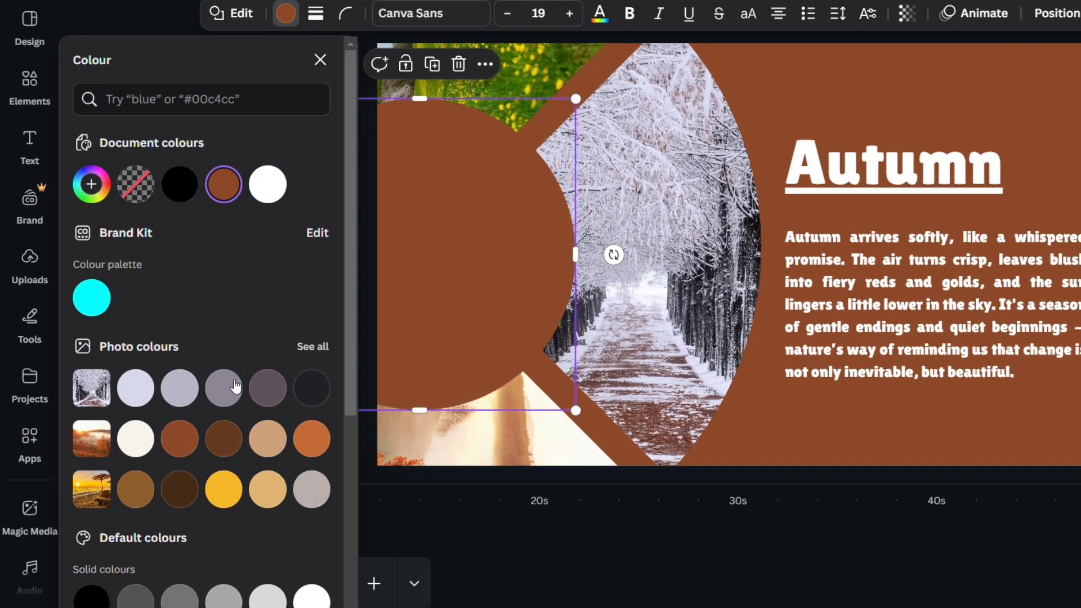
{"action": "left_click", "coordinate": [307, 394]}
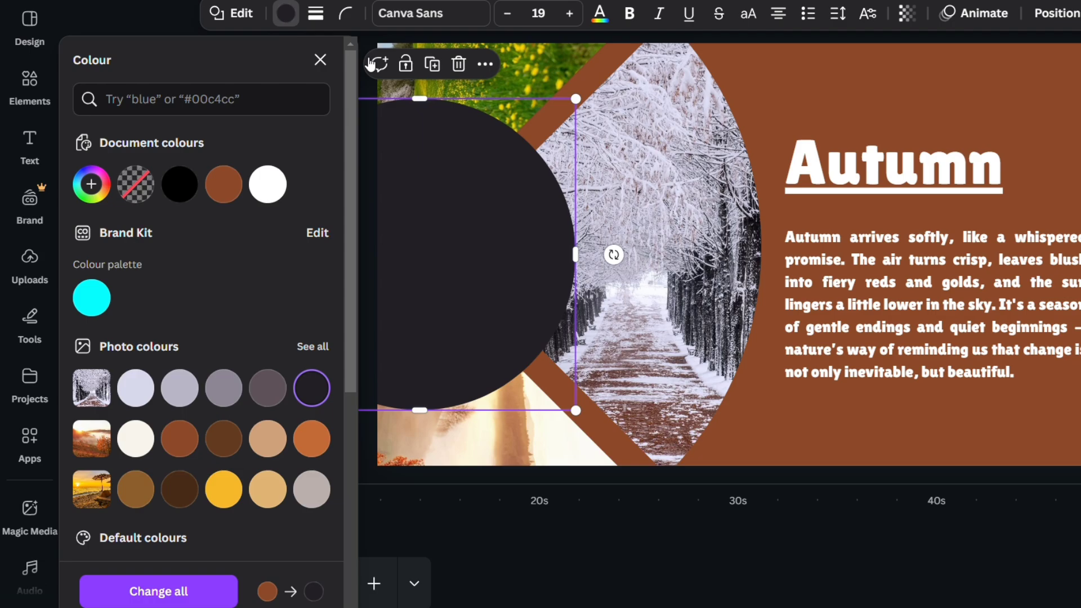
{"action": "left_click", "coordinate": [325, 70]}
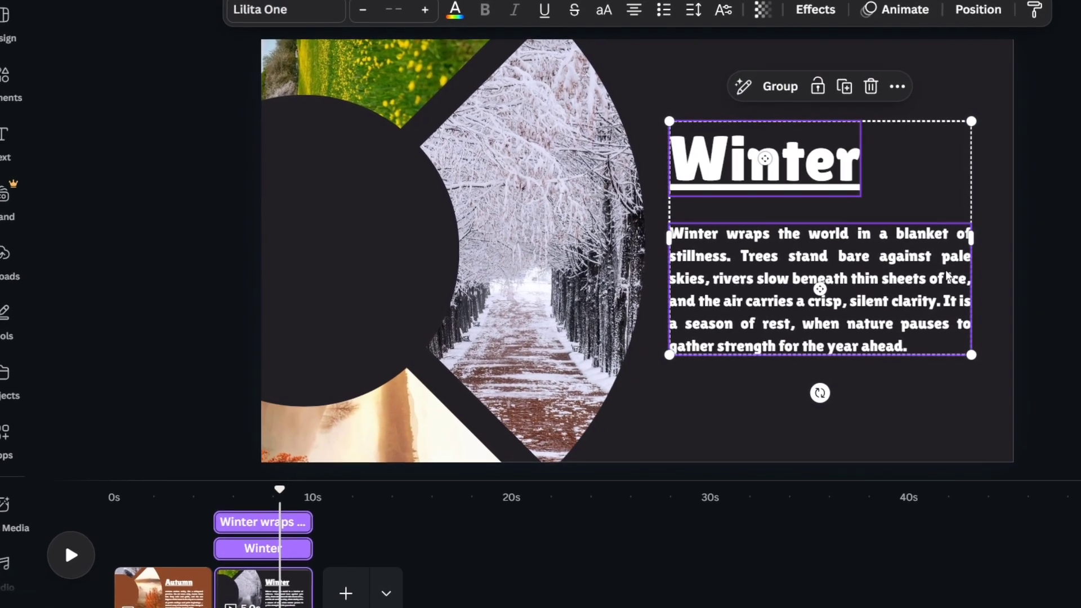
{"action": "key", "text": "Escape"}
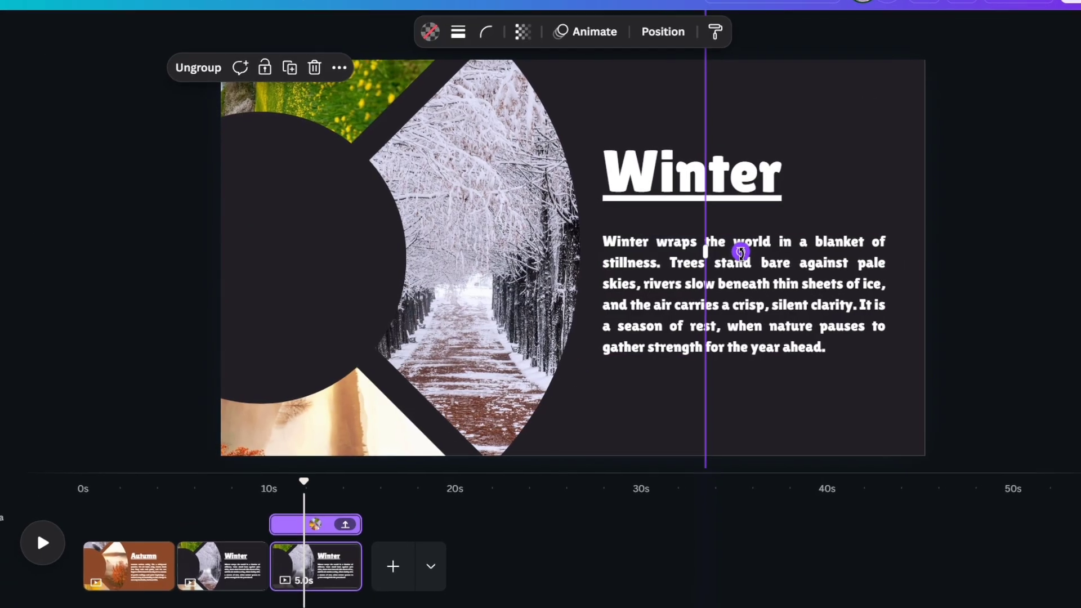
Step: Duplicate the Winter page and rotate the photo wheel on the copy a quarter turn to bring the flowering meadow segment beside the text
{"action": "left_click_drag", "start_coordinate": [741, 251], "coordinate": [277, 607]}
{"action": "left_click", "coordinate": [1058, 172]}
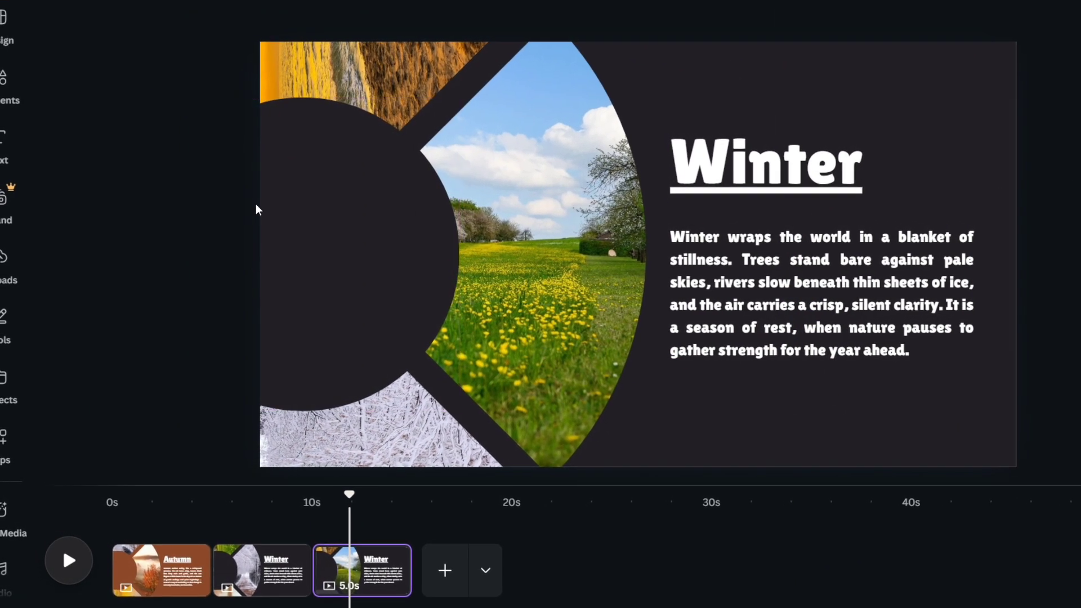
Step: Recolour the central circle with the bright olive green from the meadow photo's colours and set the page background to the same green
{"action": "left_click", "coordinate": [307, 204]}
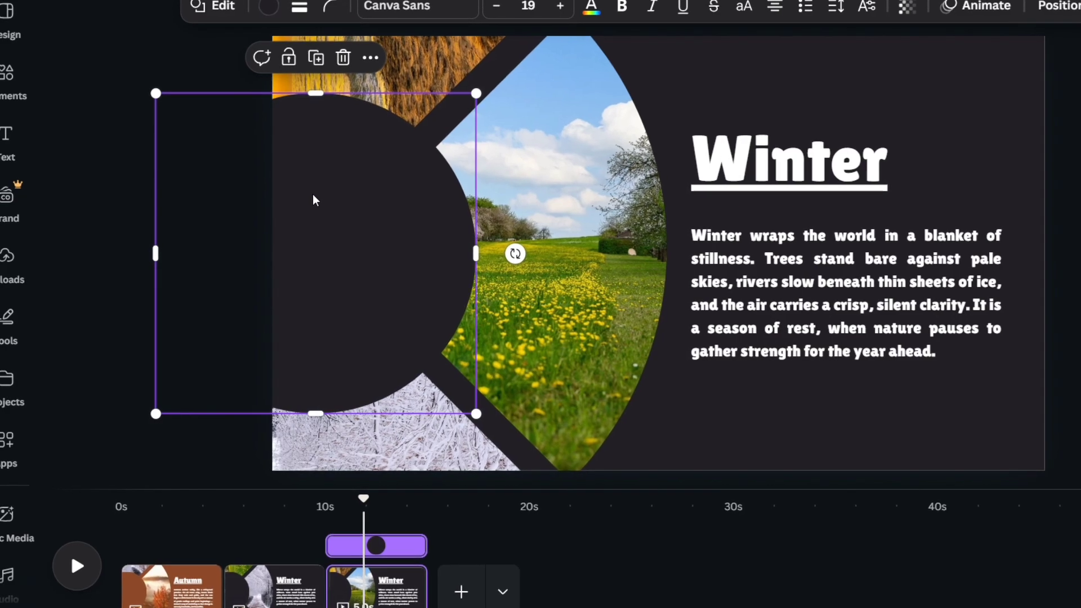
{"action": "left_click", "coordinate": [269, 7]}
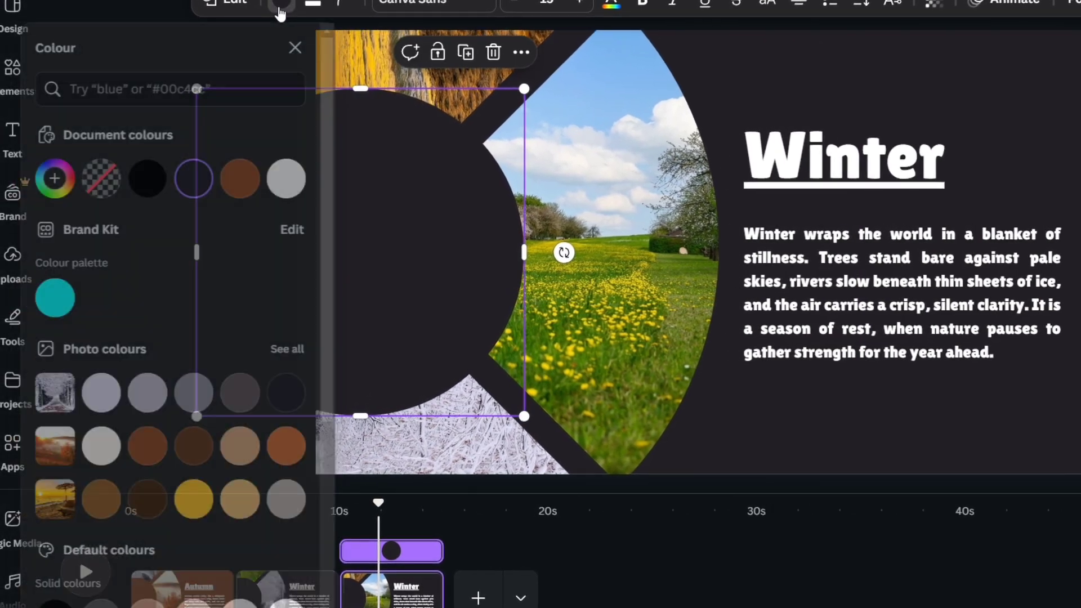
{"action": "left_click", "coordinate": [287, 349]}
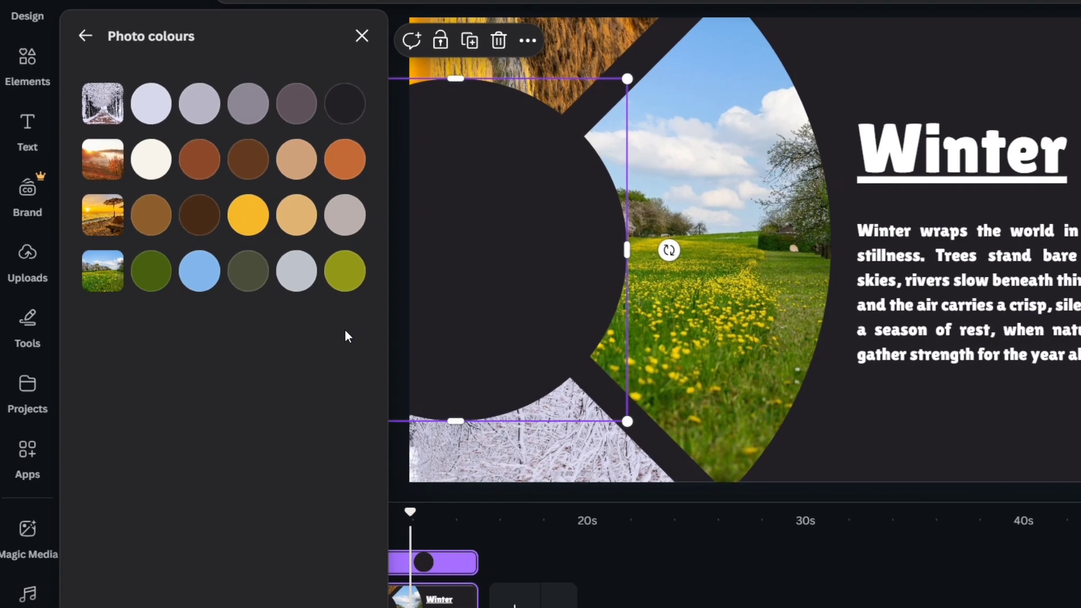
{"action": "left_click", "coordinate": [346, 276]}
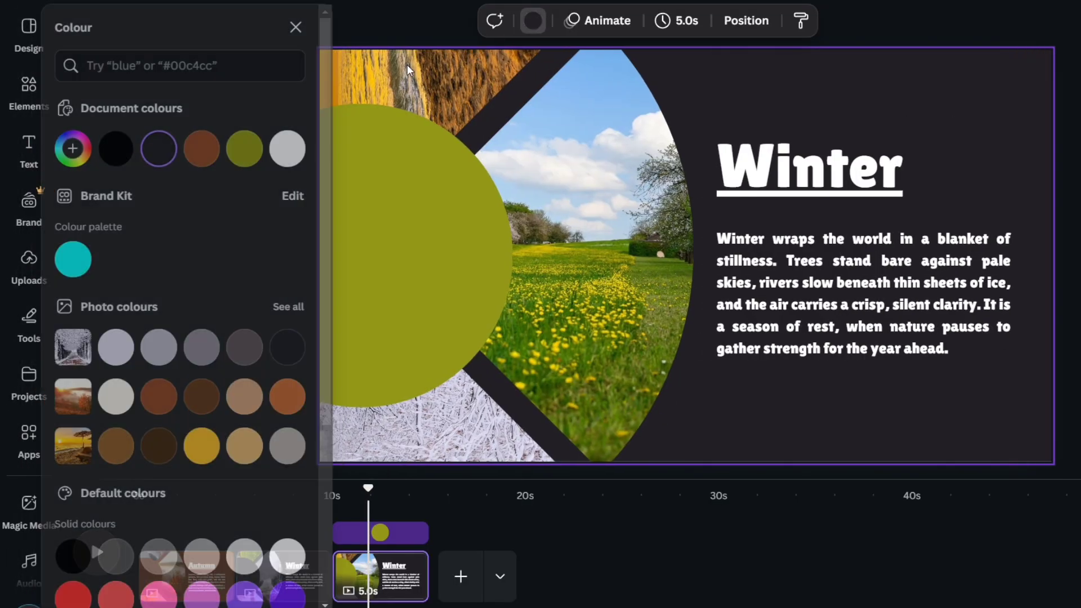
{"action": "left_click", "coordinate": [245, 148]}
{"action": "left_click", "coordinate": [296, 28]}
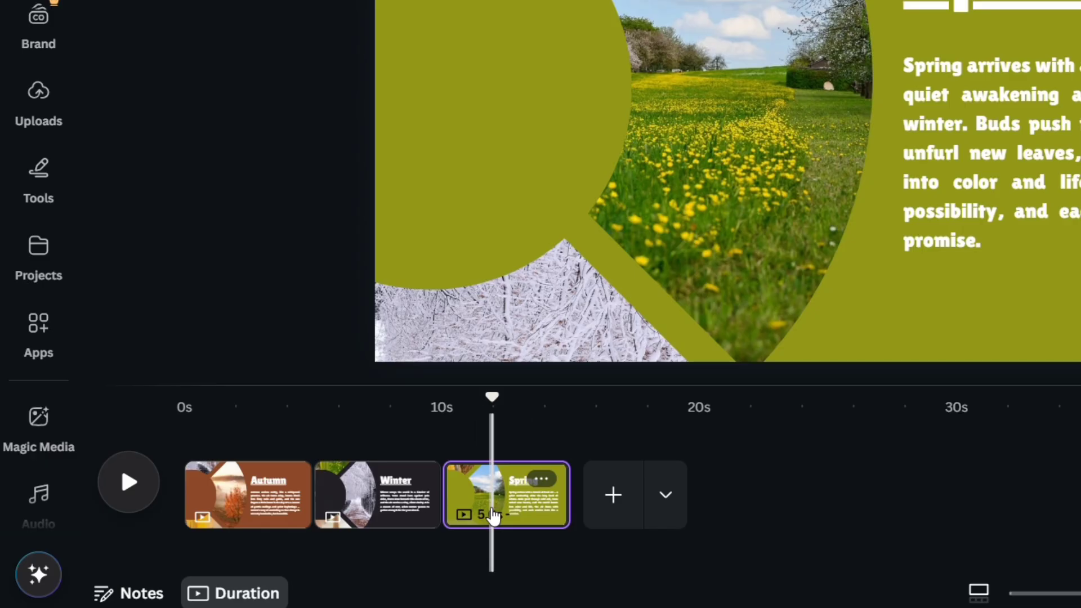
Step: Duplicate the Spring page and rotate the photo wheel on the copy a quarter turn to bring the sunset beach segment beside the text
{"action": "key", "text": "ctrl+d"}
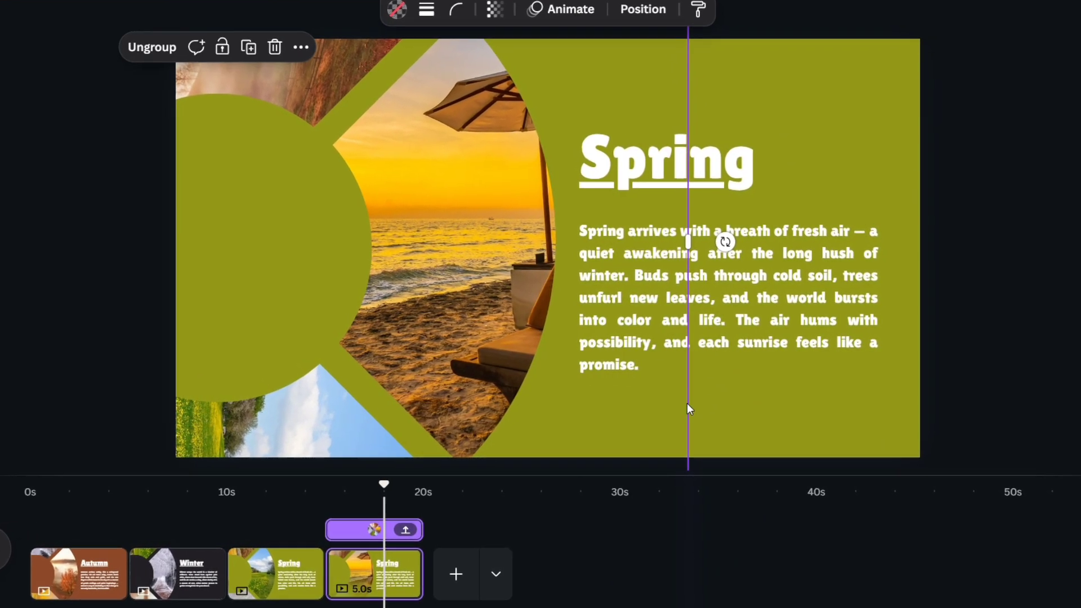
{"action": "left_click", "coordinate": [1060, 126]}
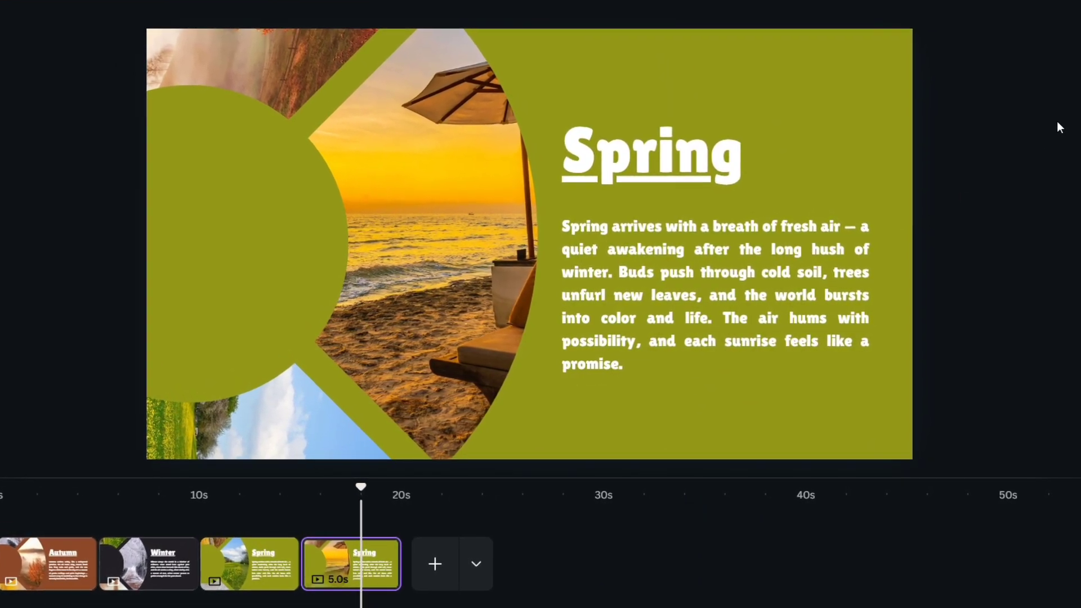